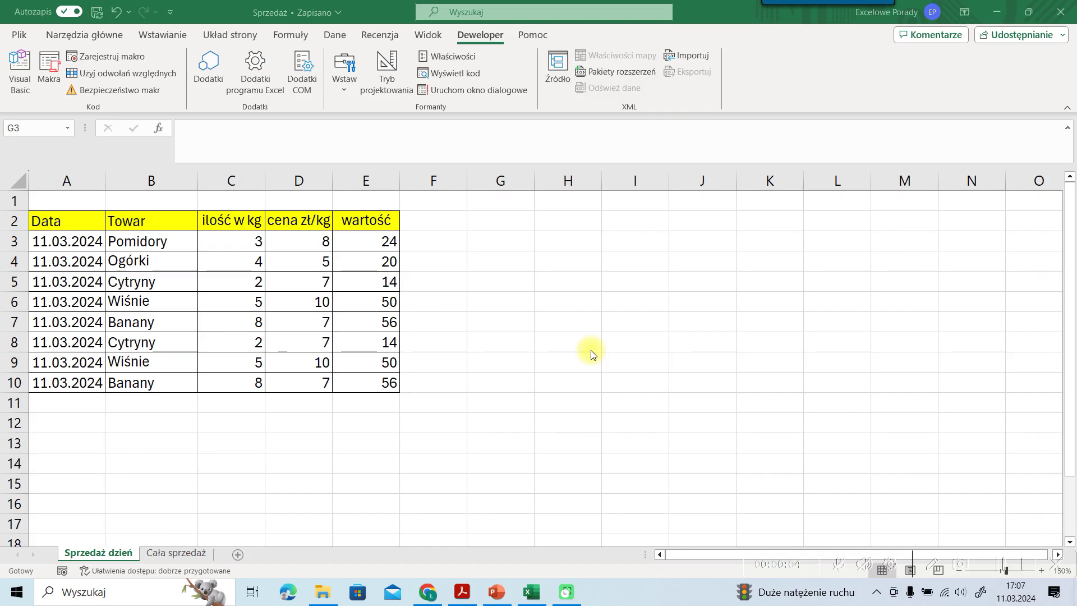
Select cells G2 and G3 beside the table and briefly view the macro list
left_click(480, 240)
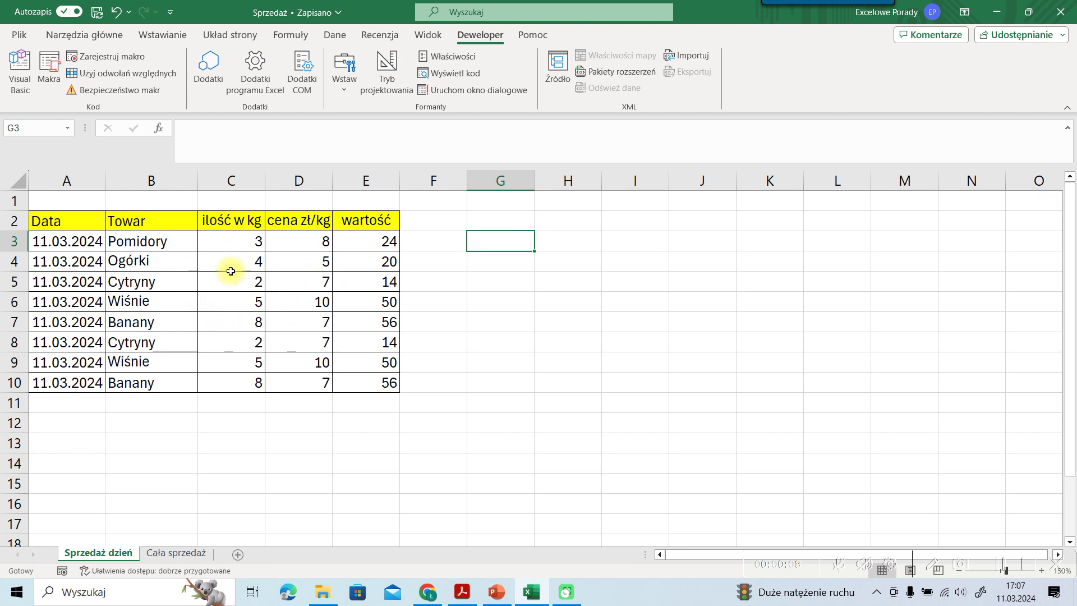
left_click(470, 221)
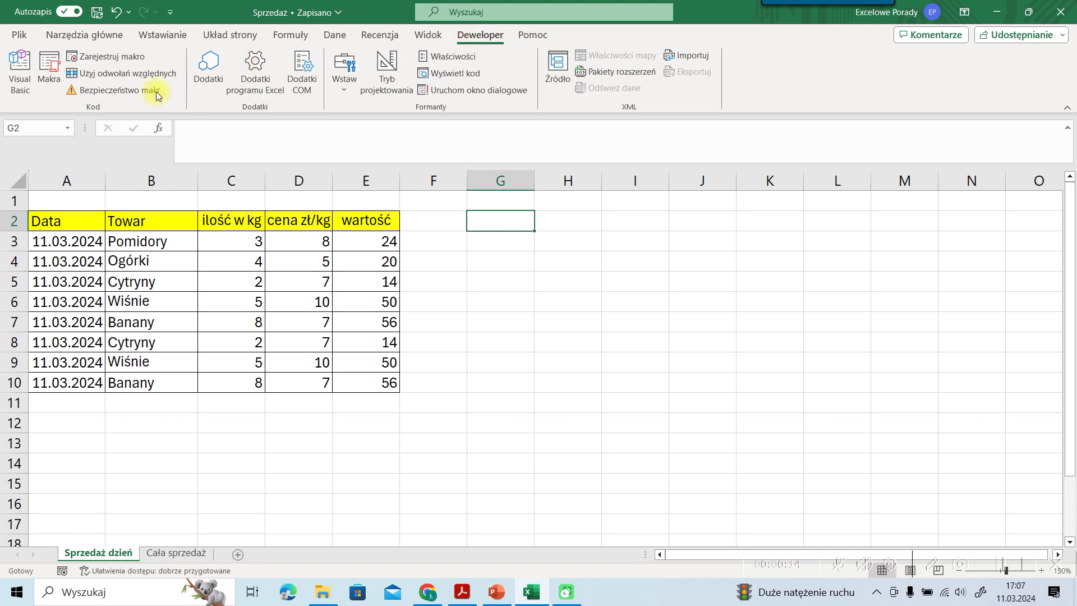
left_click(59, 76)
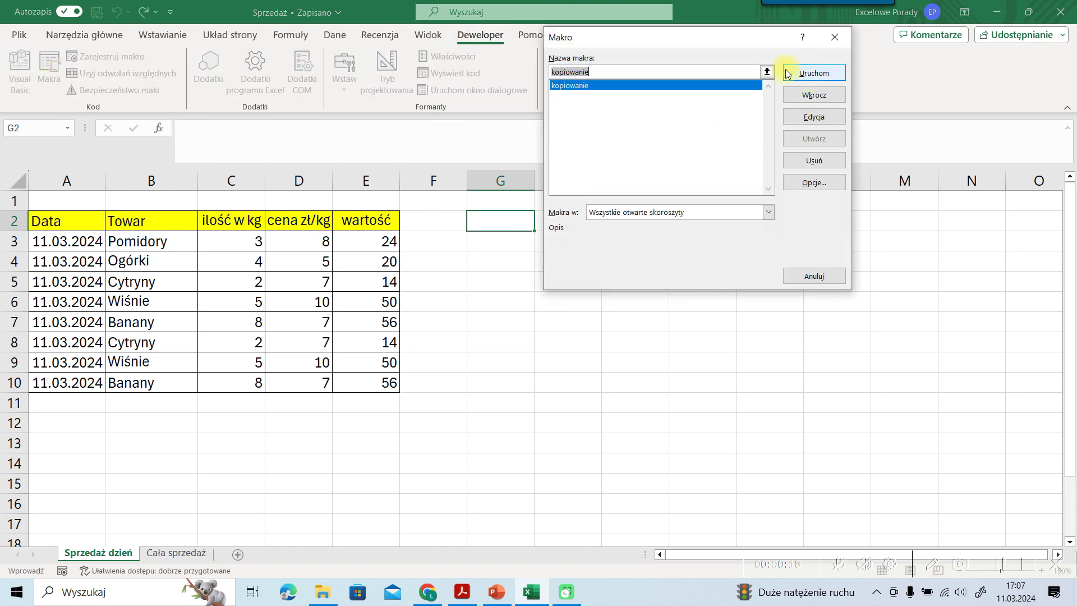
left_click(836, 36)
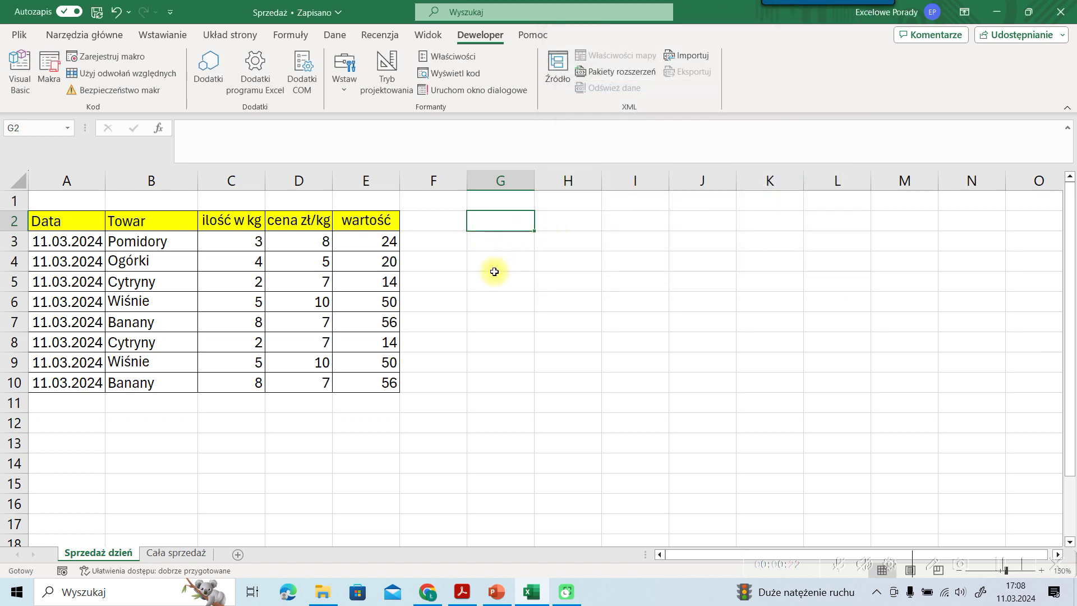
left_click(489, 246)
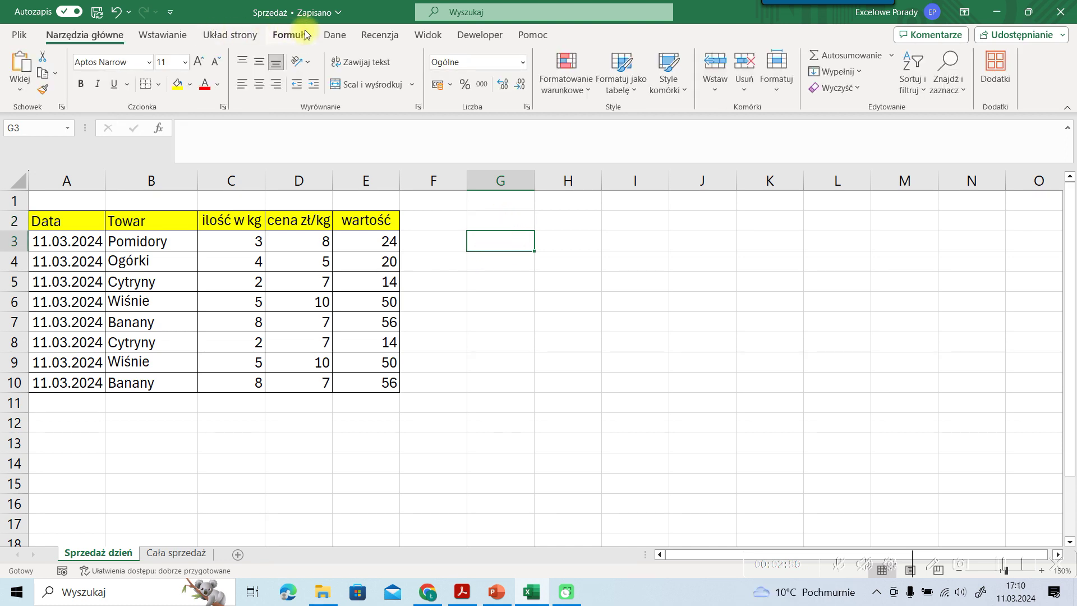
Draw a rounded rectangle from the Shapes gallery covering roughly G2:H3 beside the sales table
left_click(167, 39)
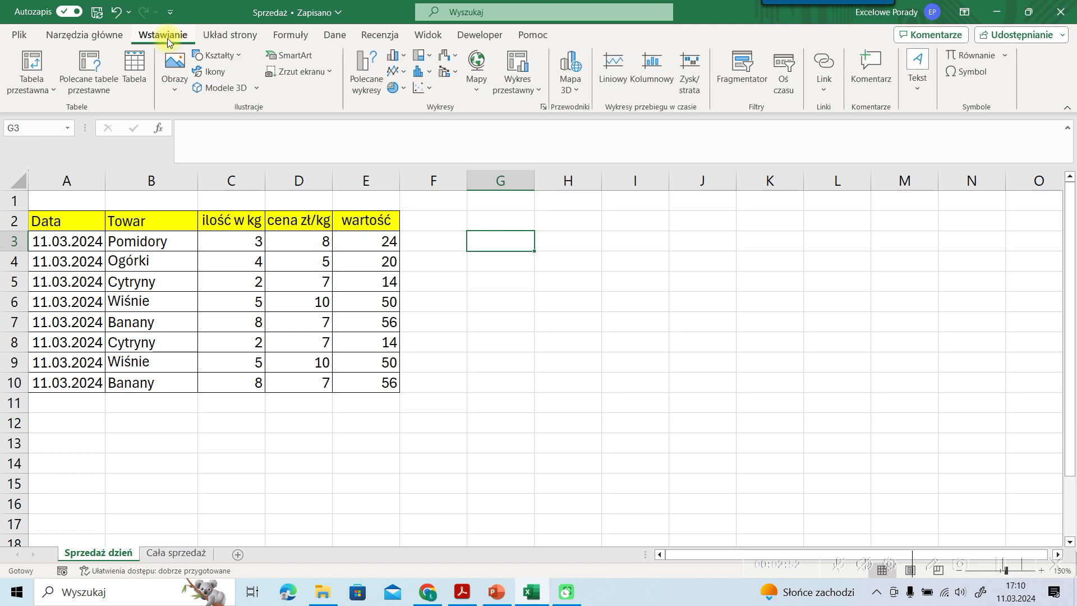
left_click(237, 59)
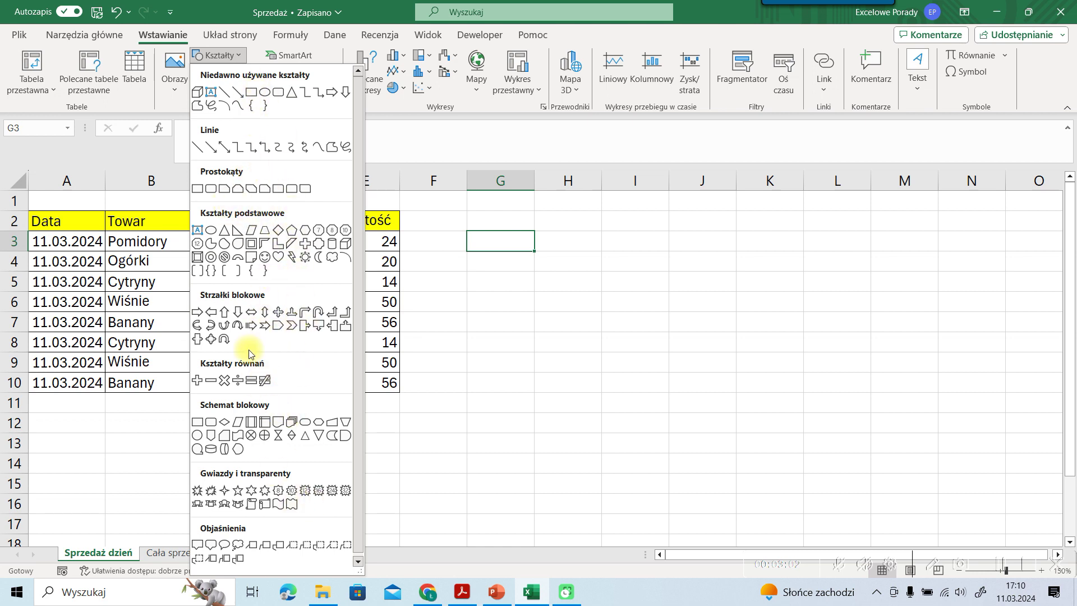
left_click(278, 93)
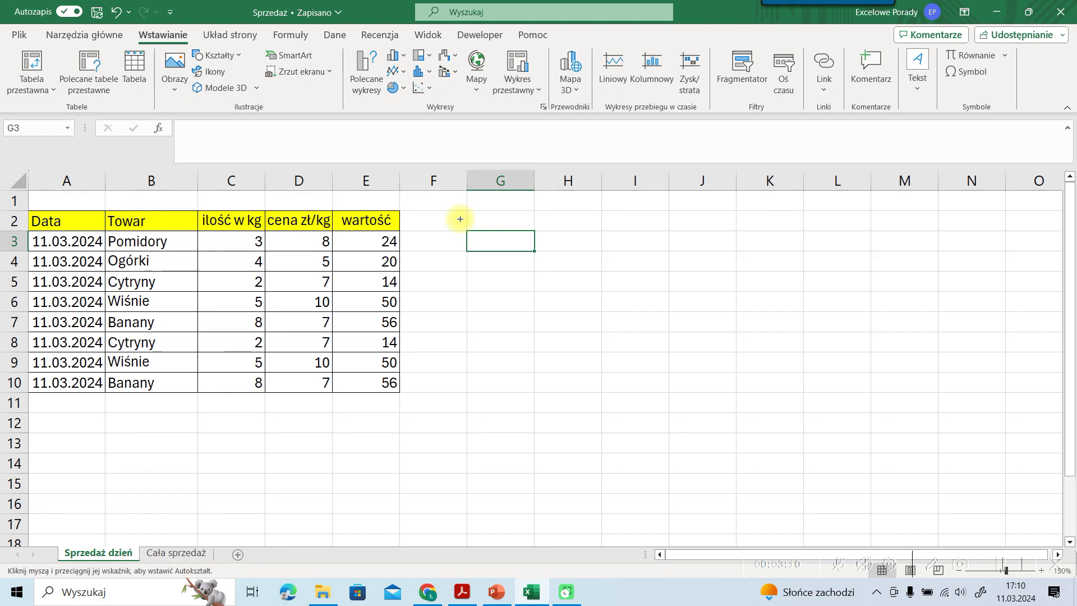
left_click_drag(459, 219, 554, 265)
left_click(515, 303)
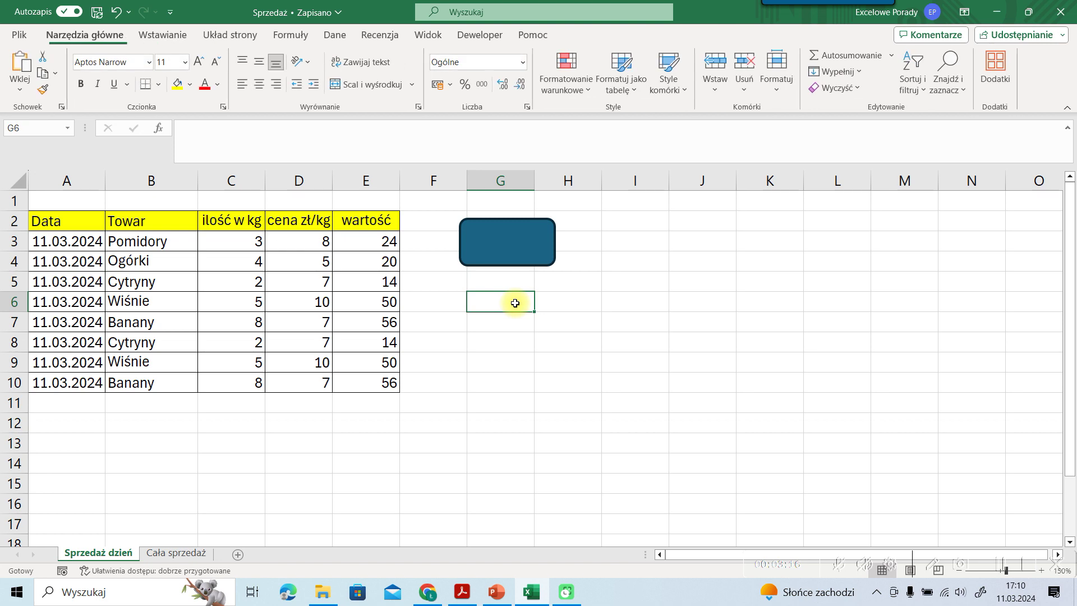
left_click(496, 270)
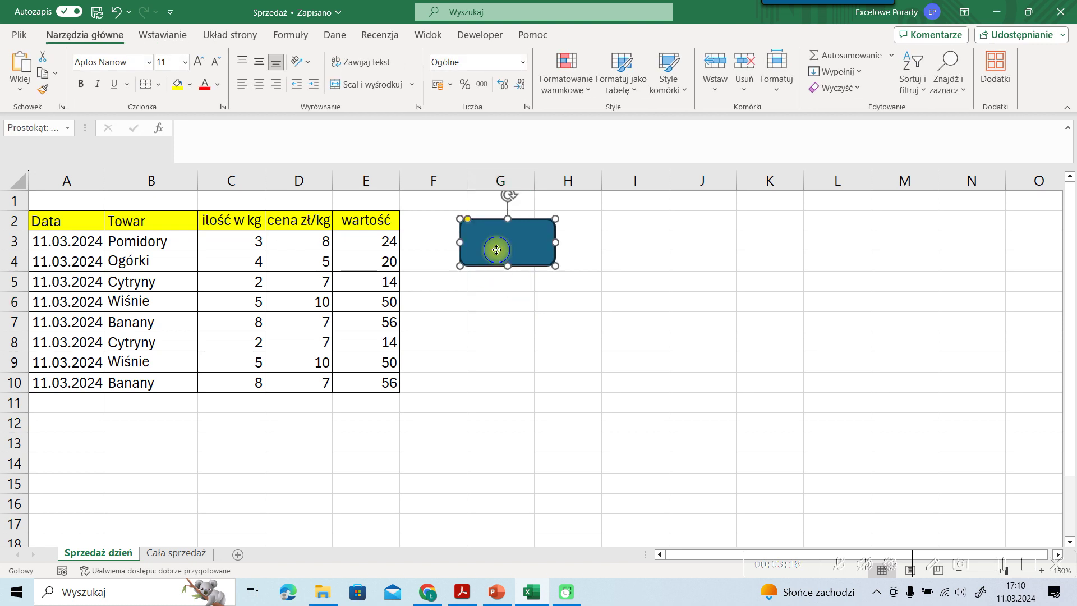
Assign the kopiowanie macro to the blue rounded rectangle
right_click(498, 253)
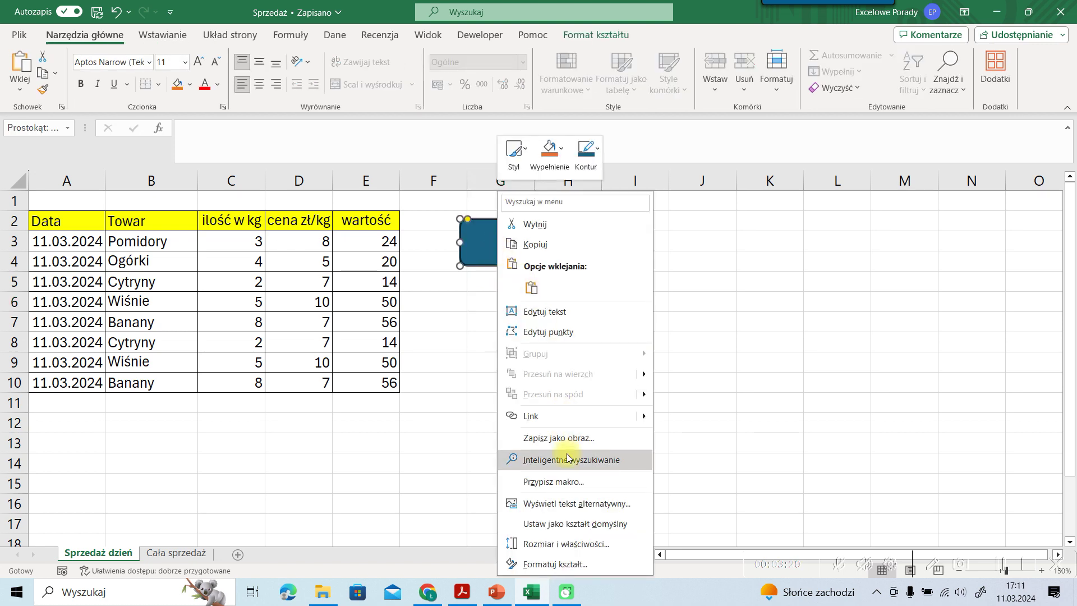
left_click(566, 483)
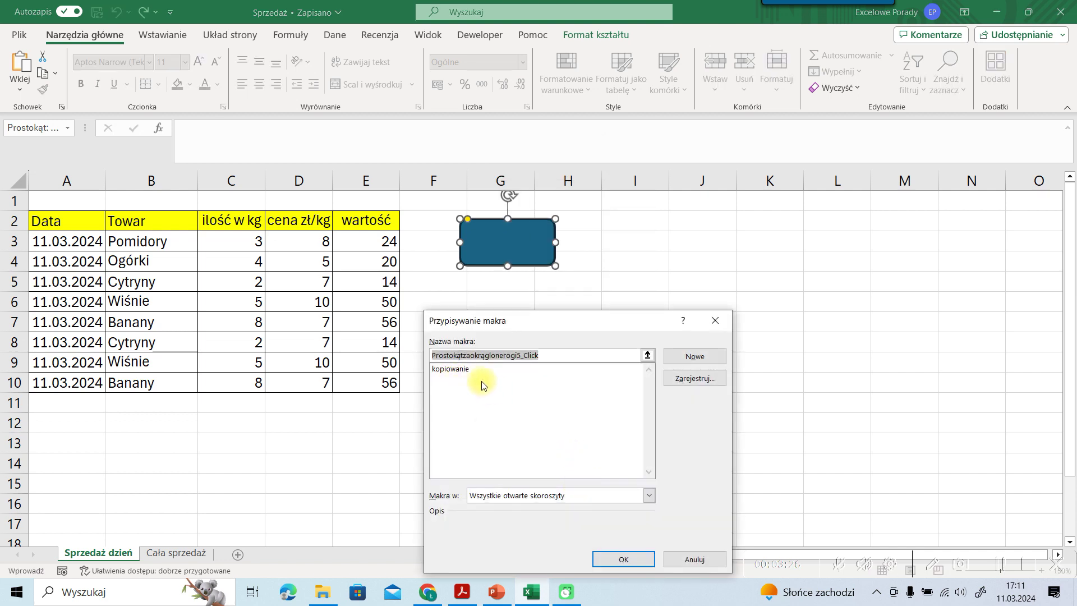
left_click(536, 318)
left_click_drag(539, 322, 576, 300)
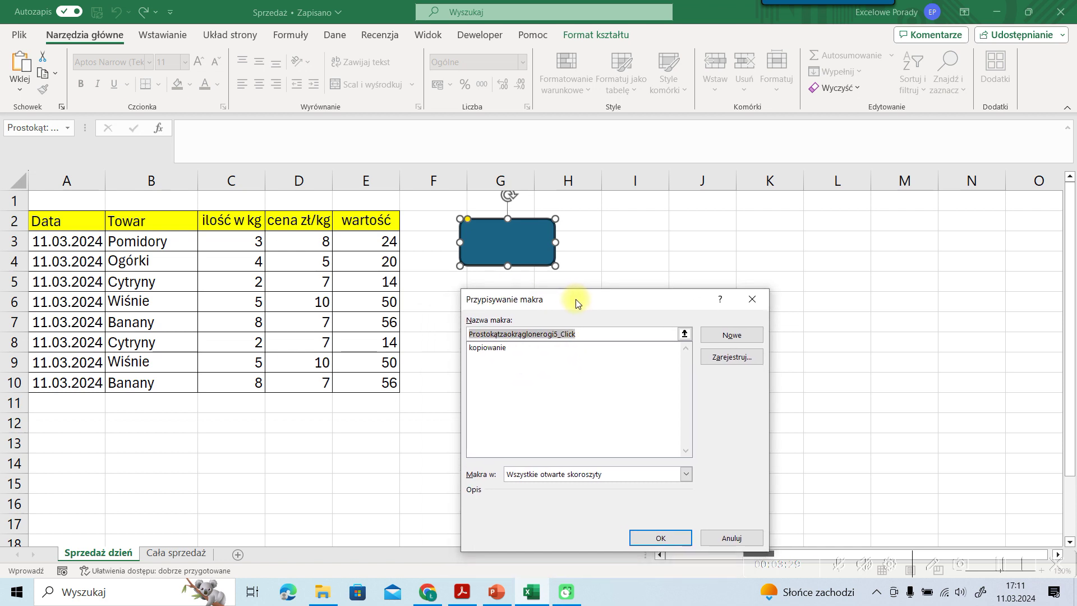
left_click(485, 349)
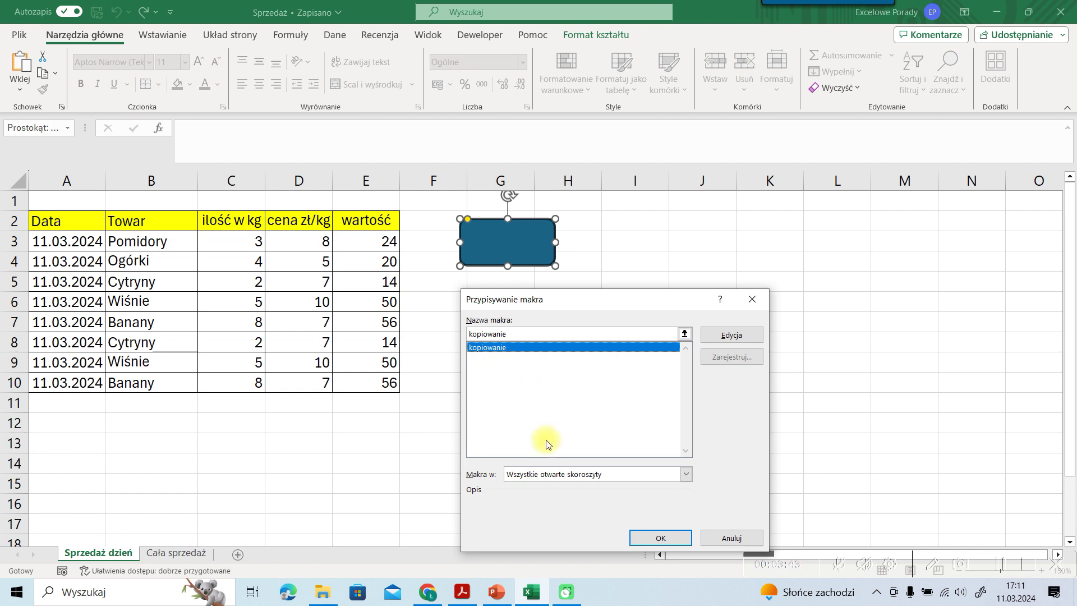
left_click(686, 476)
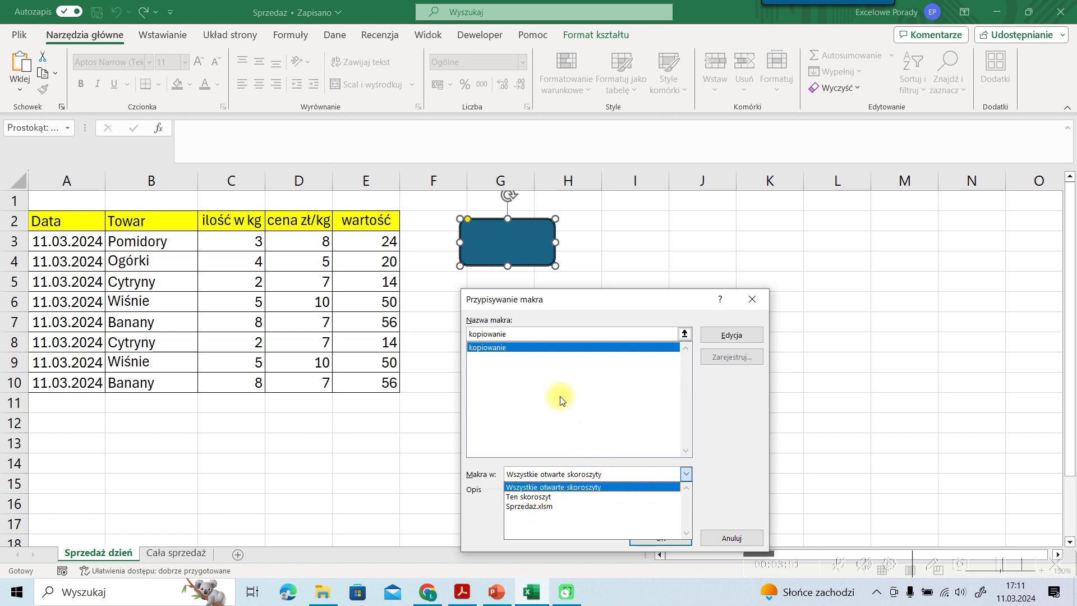
left_click(543, 392)
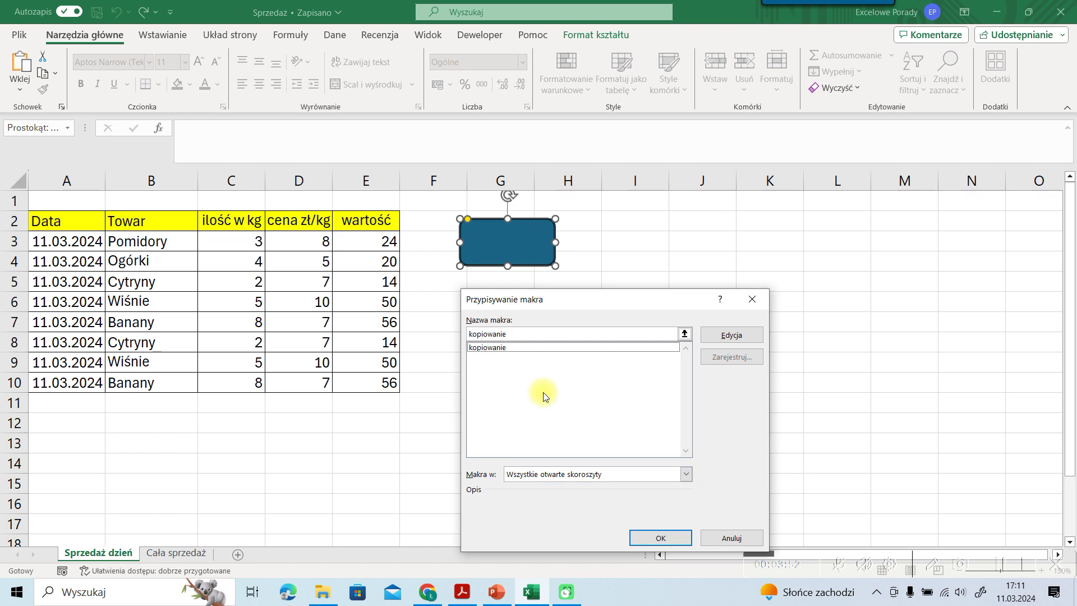
left_click(496, 352)
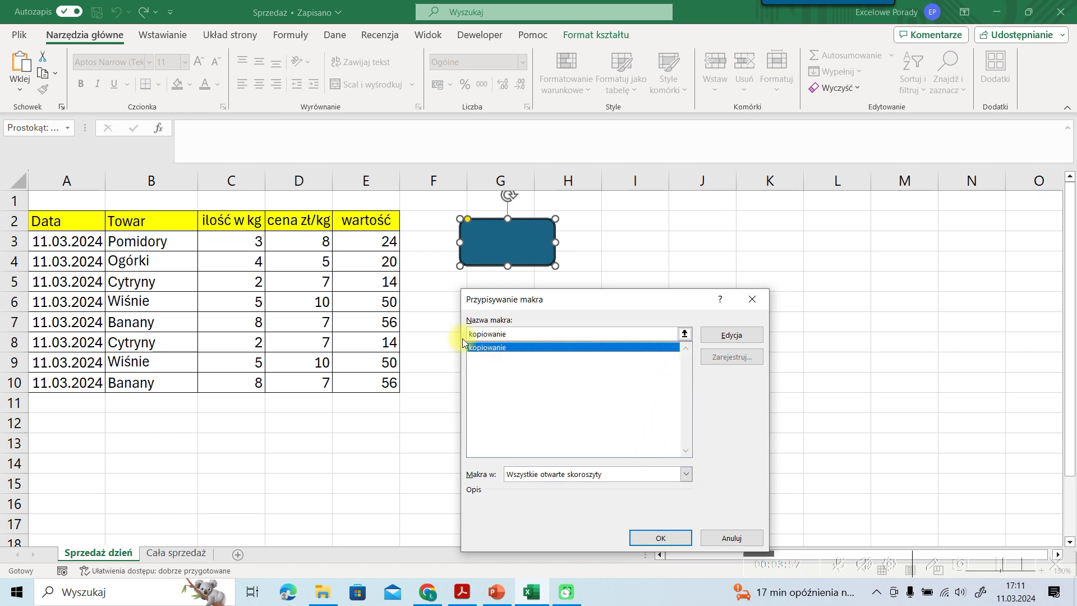
left_click(659, 539)
left_click(509, 298)
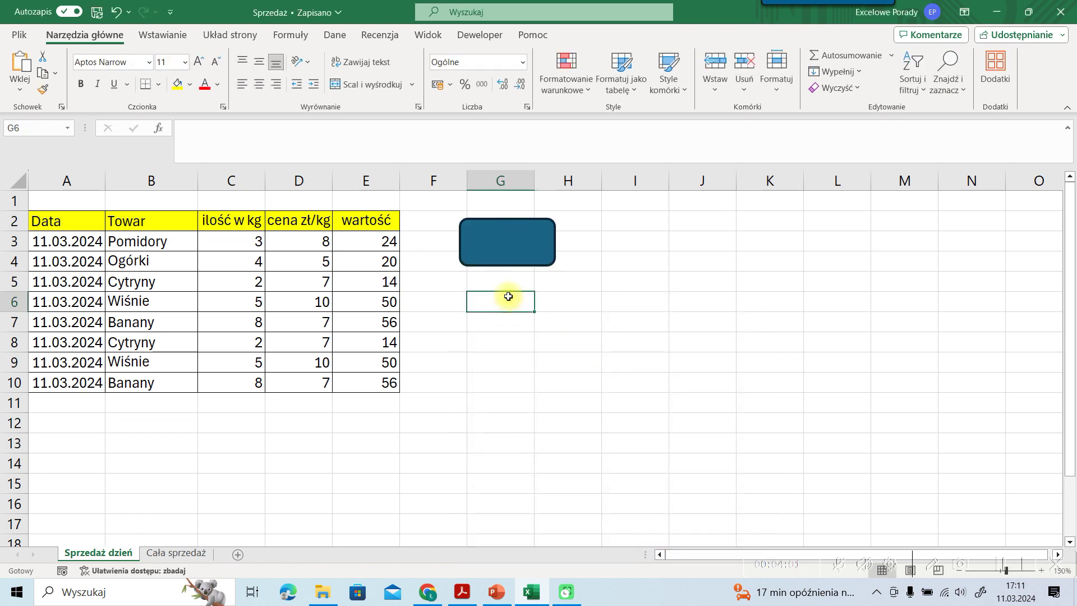
Edit the blue shape's text so it carries the label Kopiowanie
right_click(497, 248)
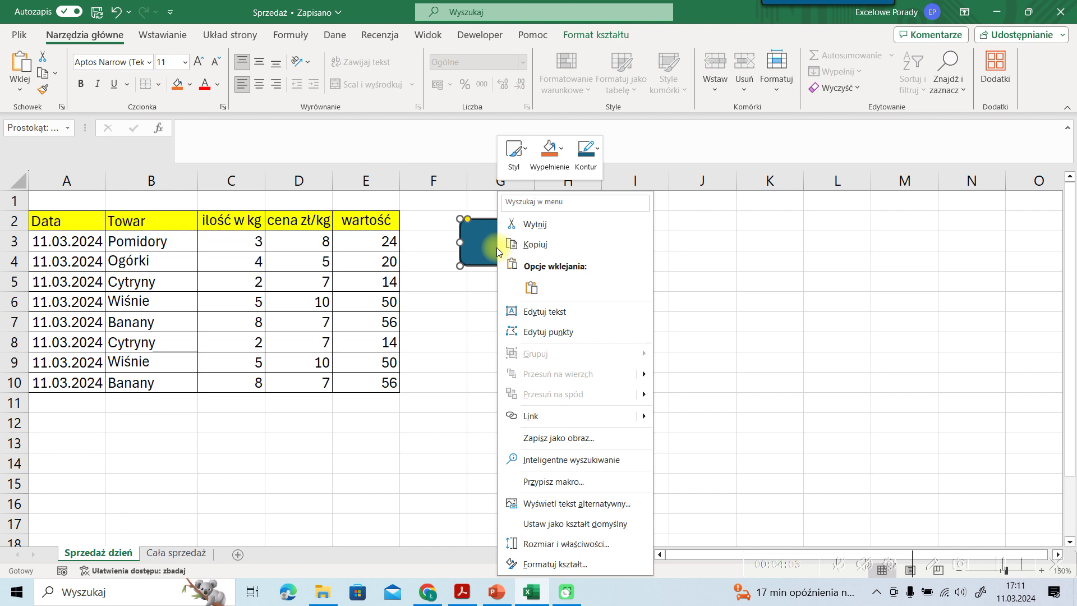
left_click(541, 312)
type("Kopiowanie")
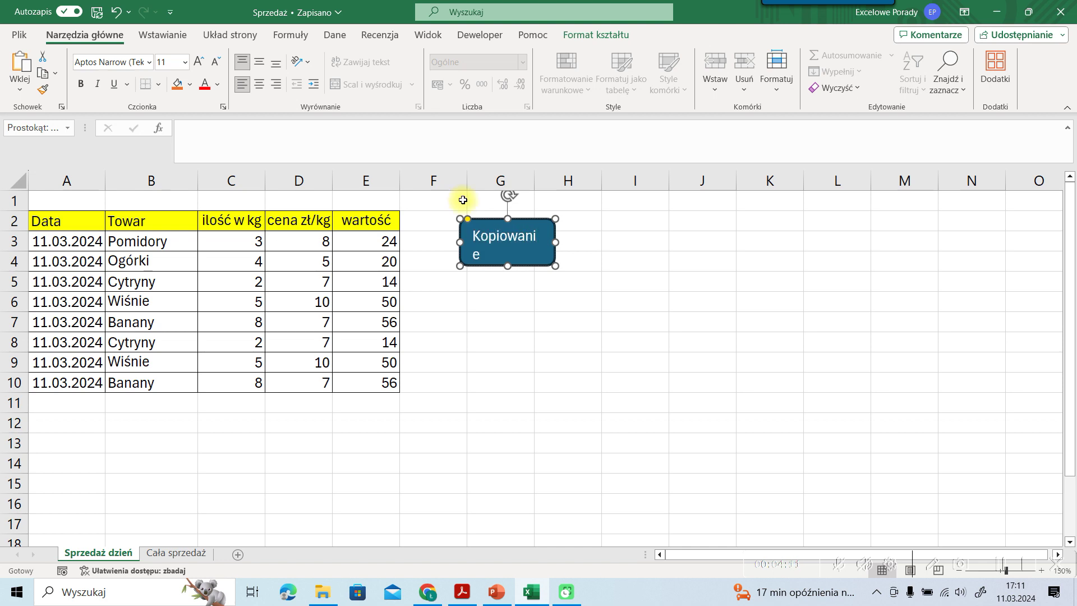
left_click(543, 325)
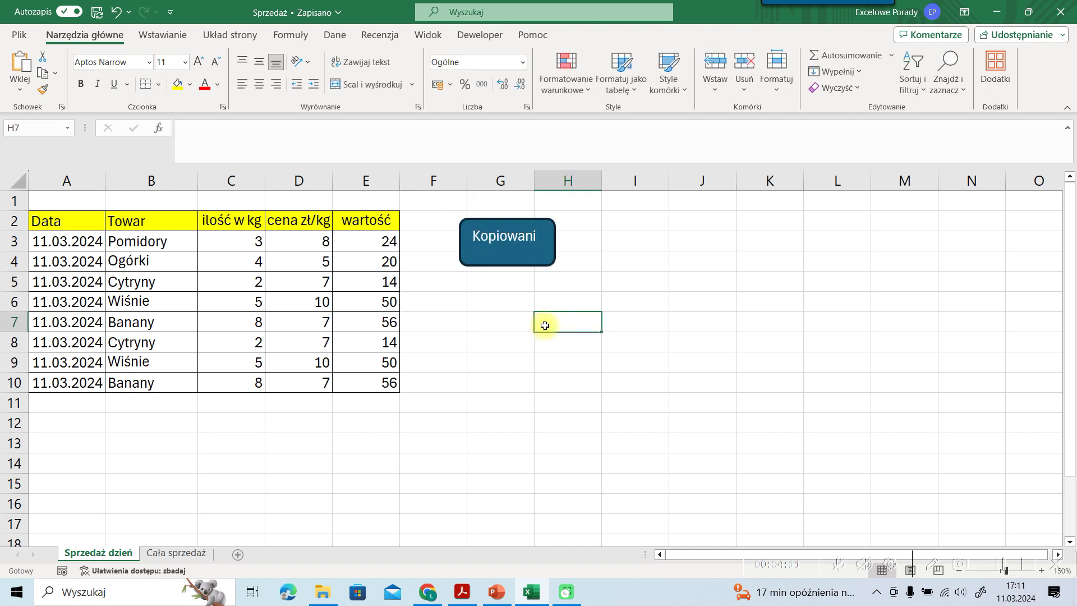
left_click(494, 241)
right_click(494, 241)
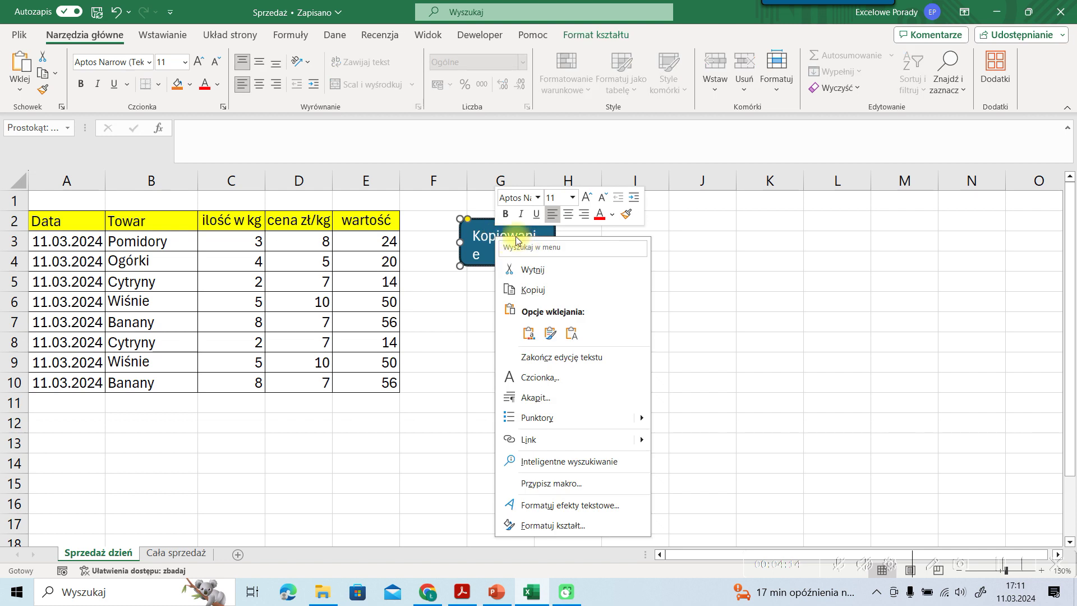
Center the Kopiowanie label both ways and widen the shape so it fits on one line
left_click(257, 66)
left_click(258, 84)
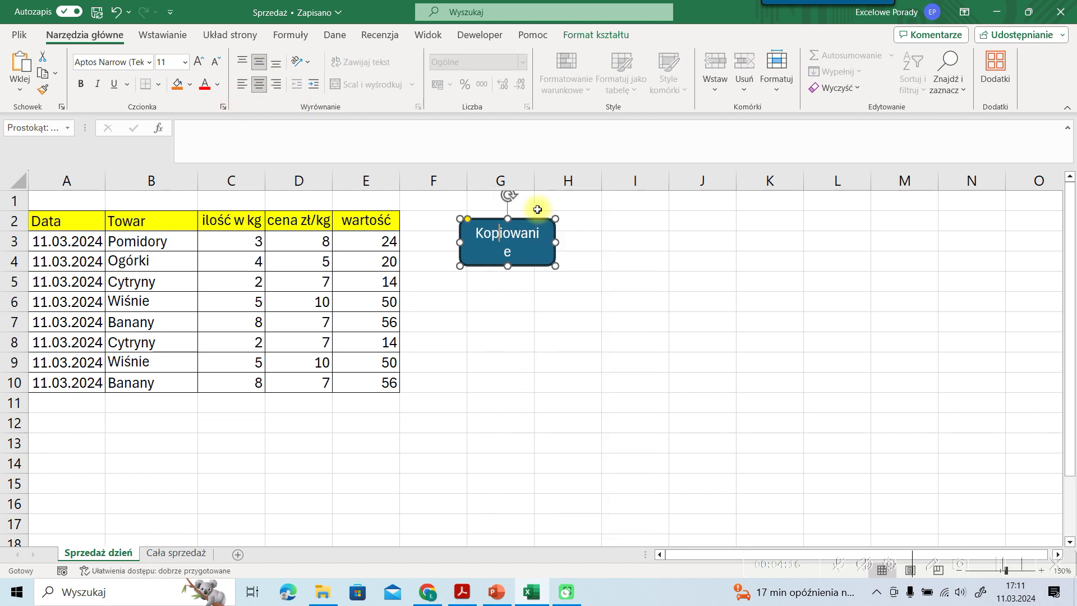
left_click_drag(556, 242, 569, 242)
left_click(618, 240)
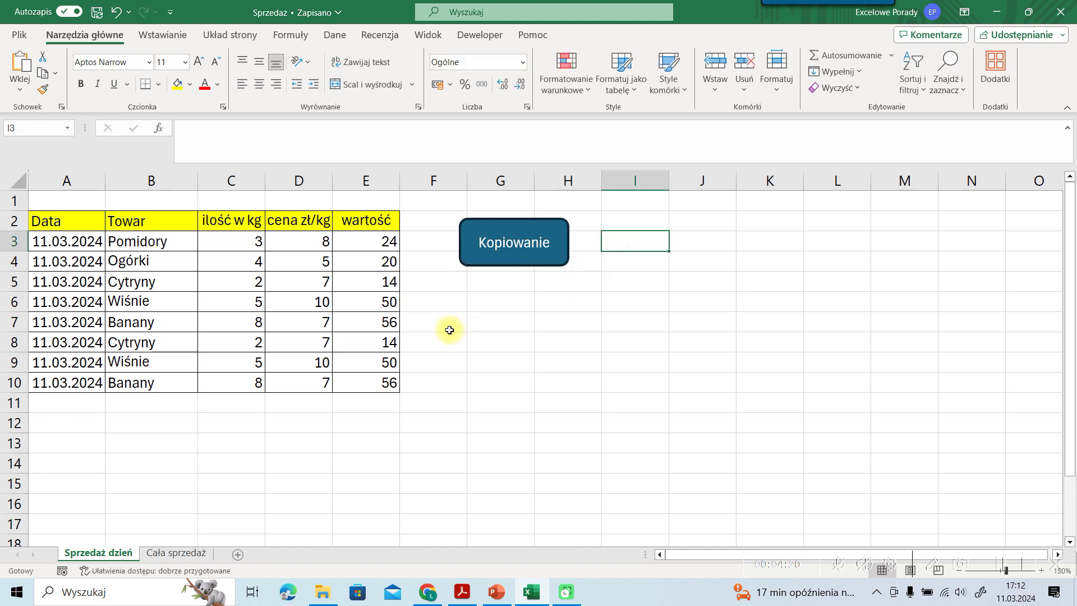
left_click(503, 303)
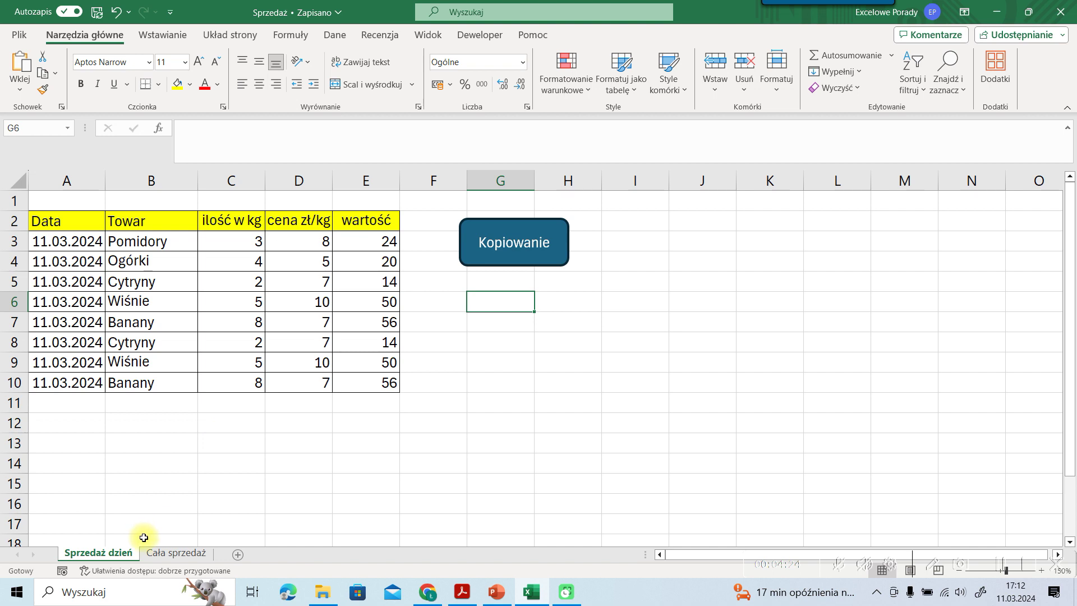
Run the macro from the Kopiowanie shape and confirm rows 15–22 were appended on Cała sprzedaż
left_click(535, 256)
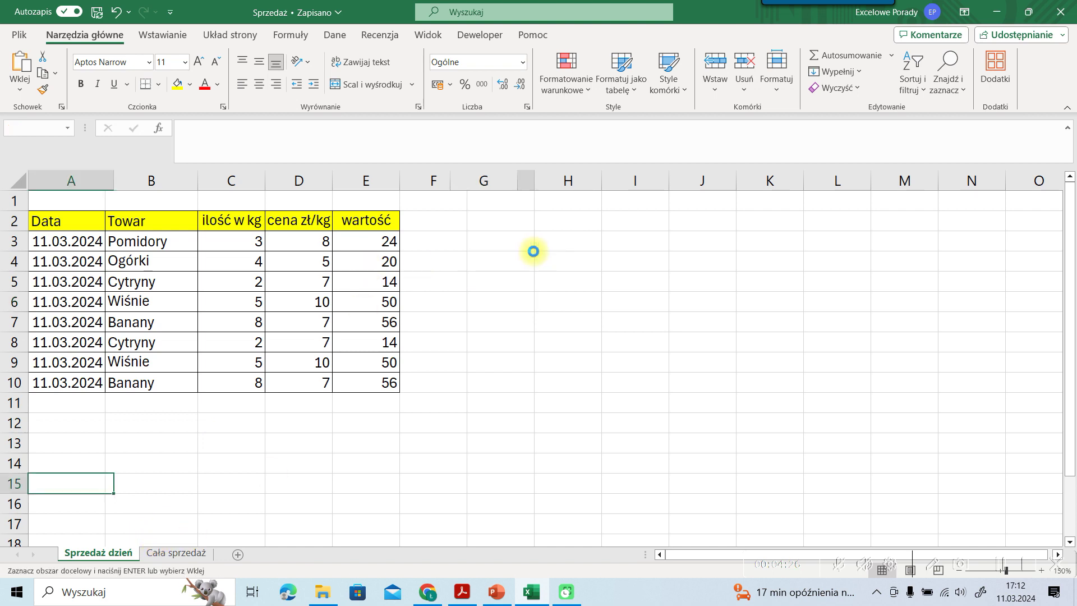
left_click(164, 554)
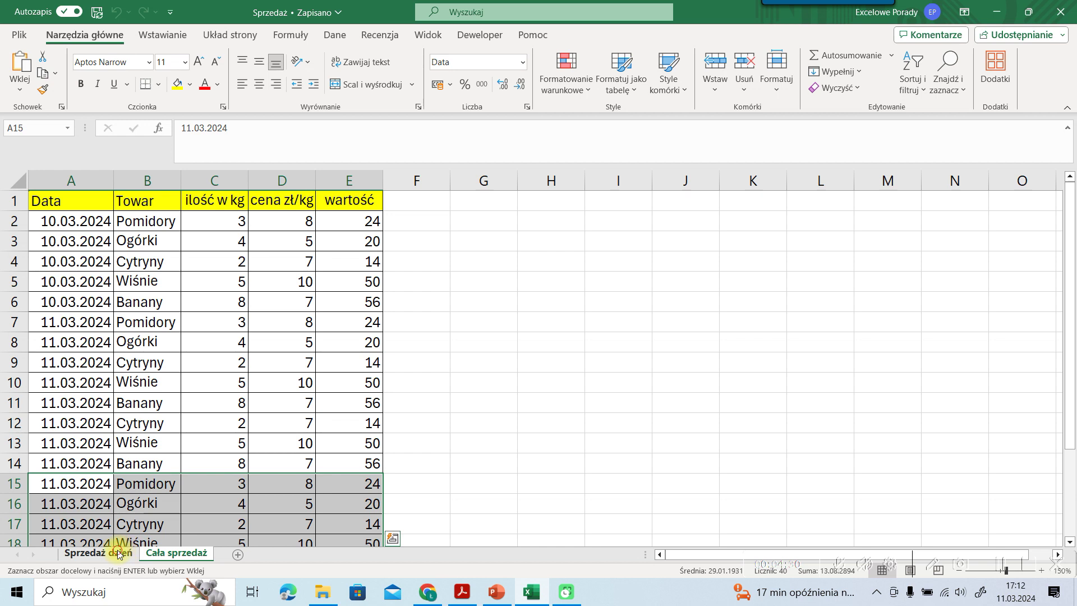
left_click(119, 554)
left_click(456, 305)
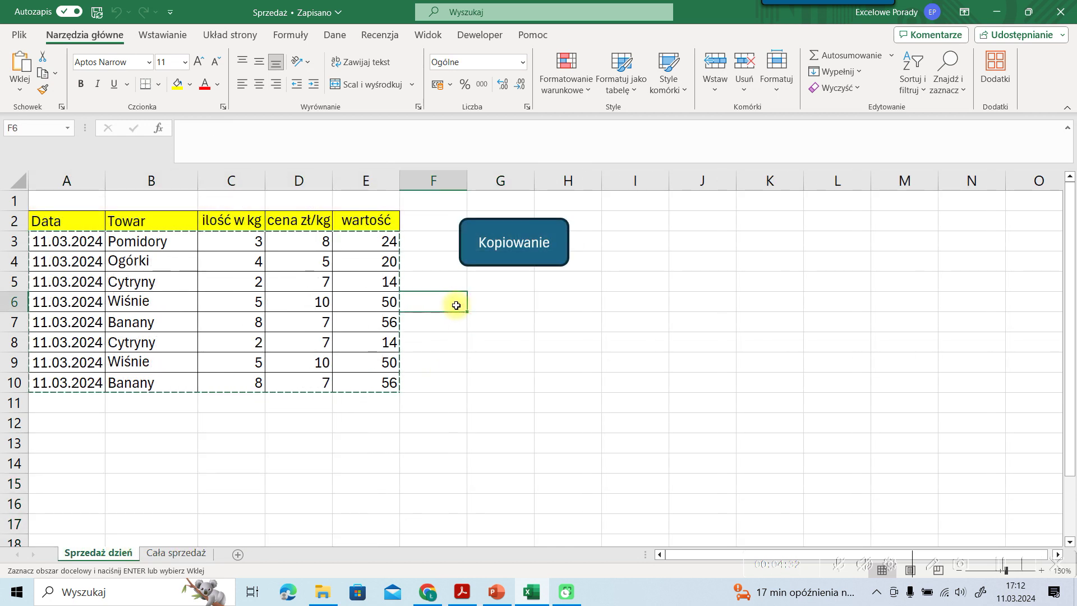
left_click(491, 305)
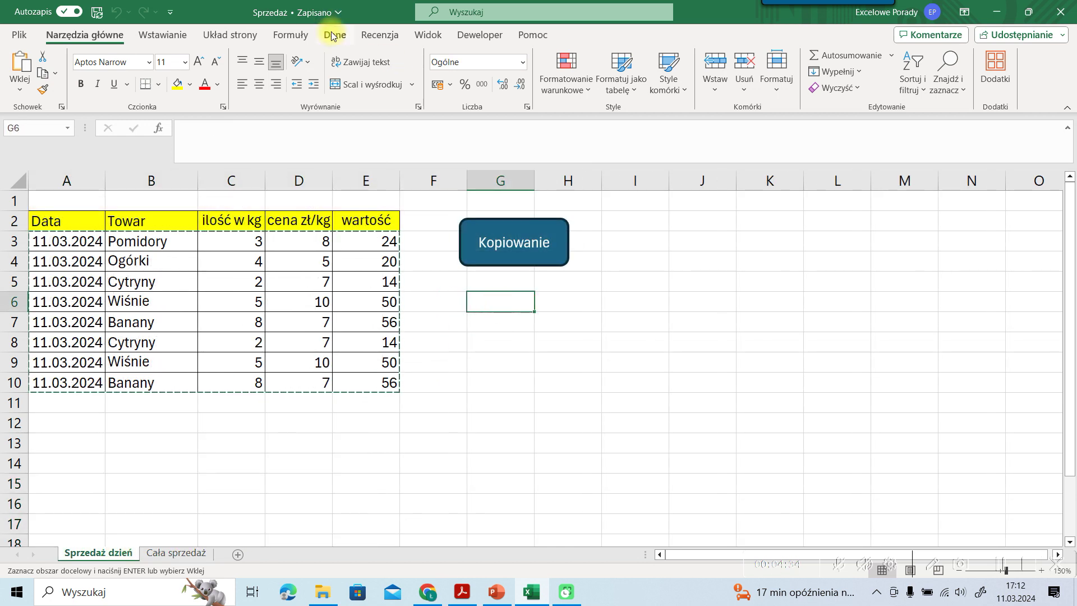
left_click(470, 35)
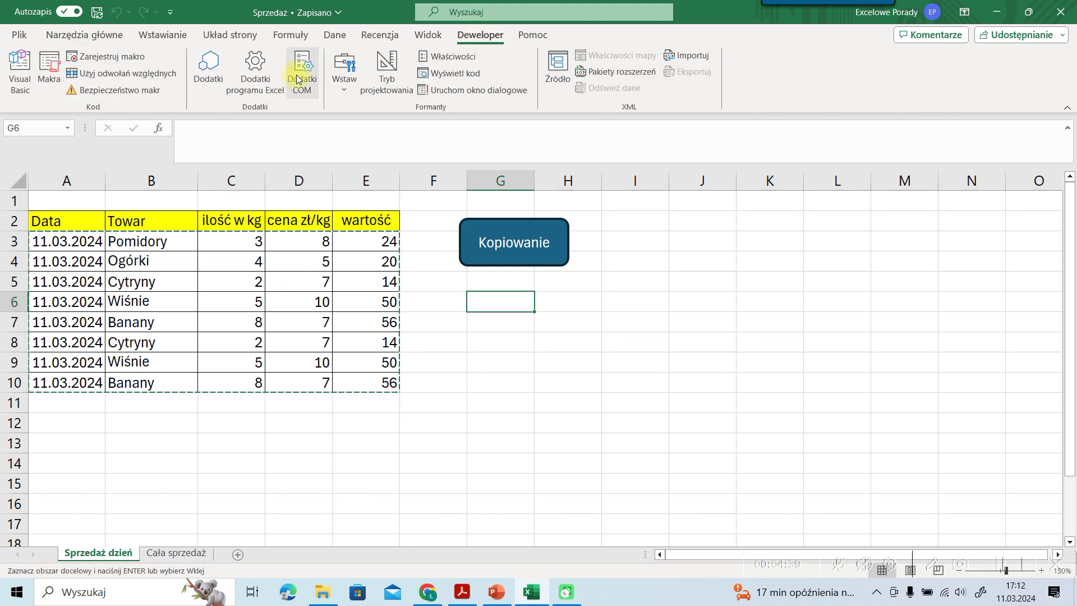
Draw a form-control button at G6 below the shape and assign it the kopiowanie macro
left_click(344, 91)
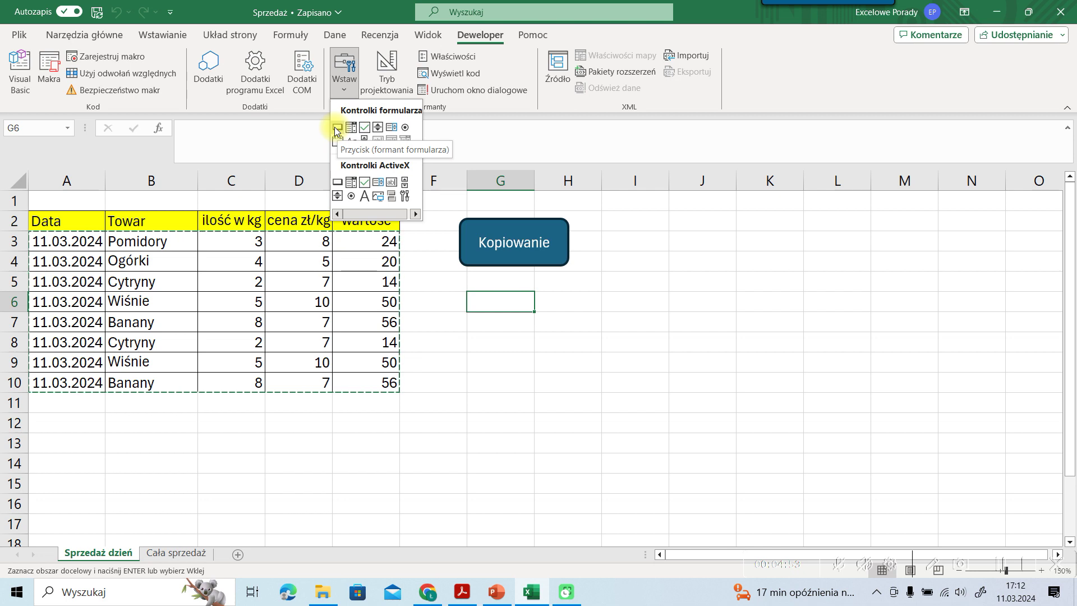
left_click(337, 128)
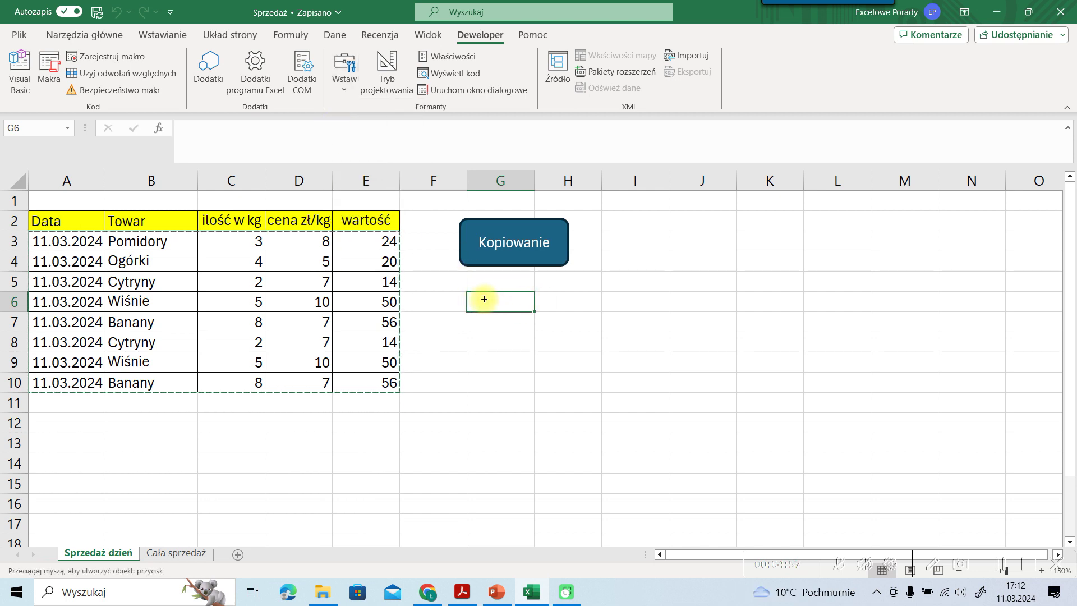
left_click_drag(482, 300, 586, 341)
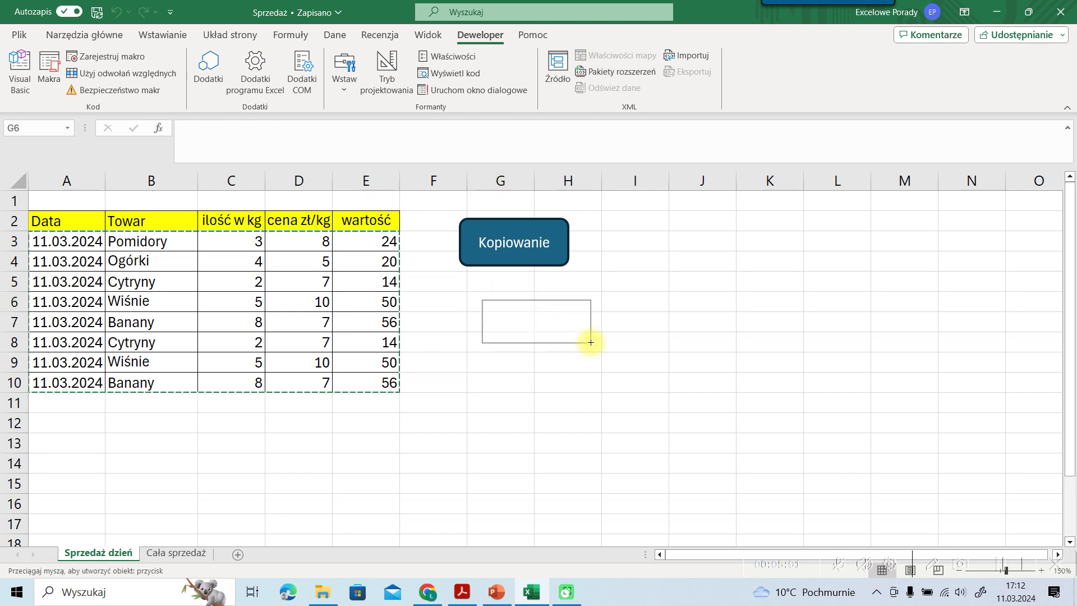
left_click_drag(586, 341, 588, 342)
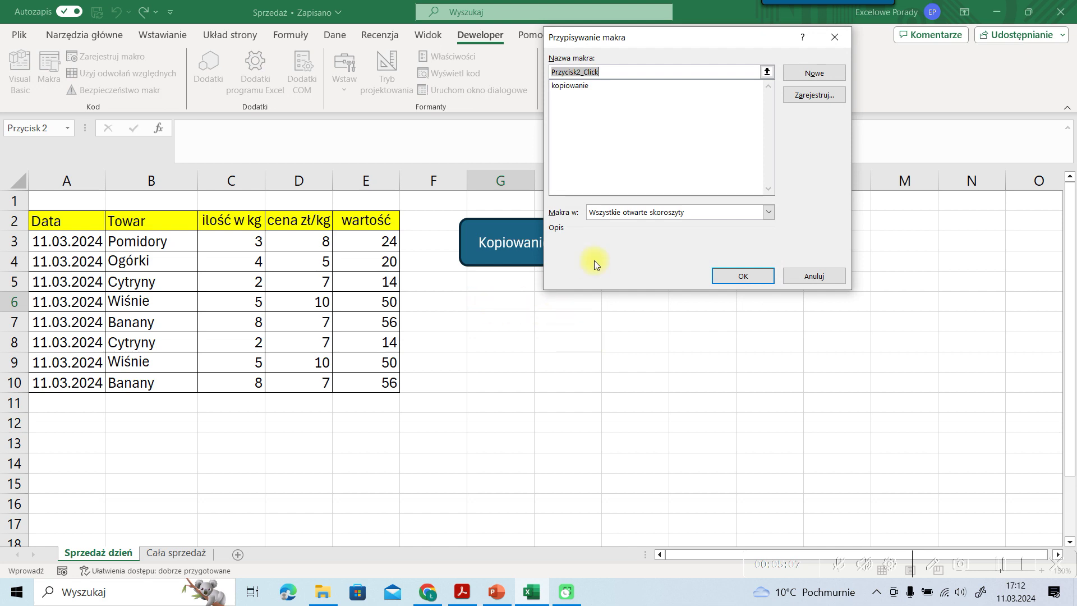
left_click(572, 87)
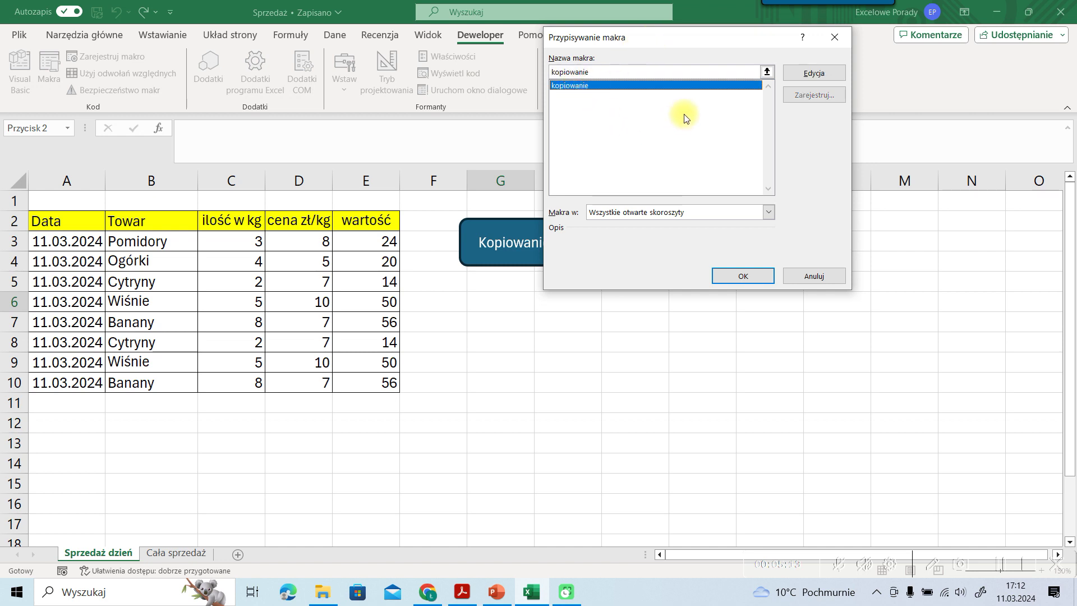
left_click(757, 277)
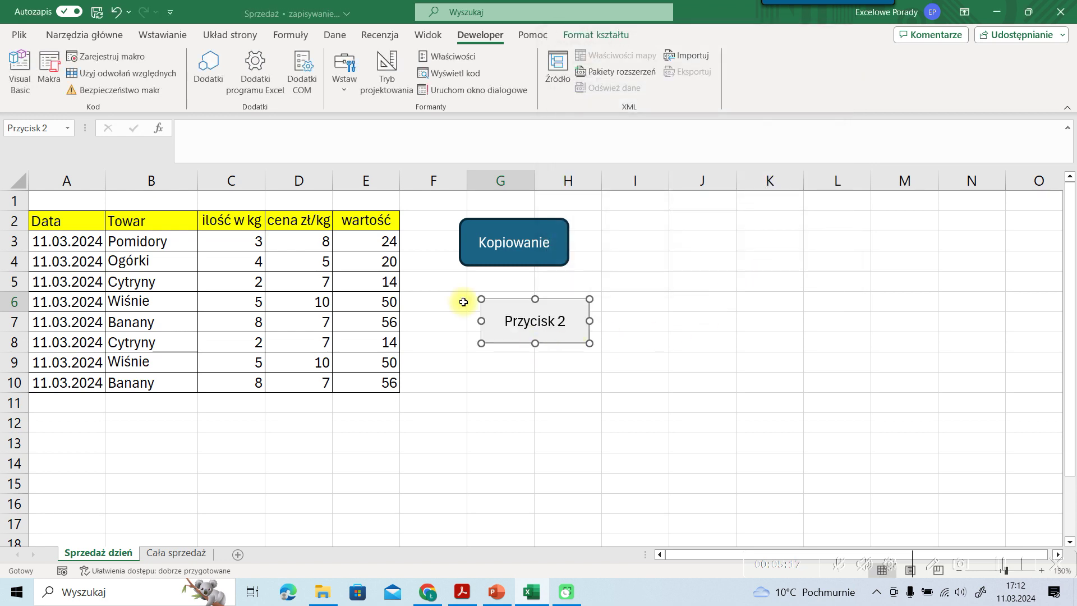
left_click(530, 321)
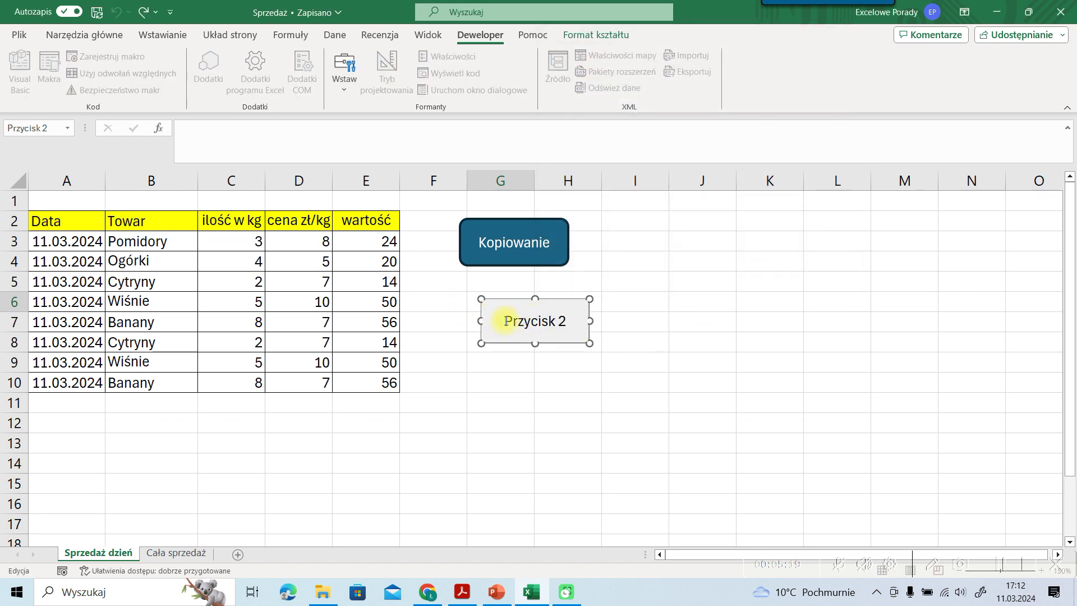
Replace the form button's 'Przycisk 2' label with 'Kopiowanie'
left_click_drag(507, 321, 568, 326)
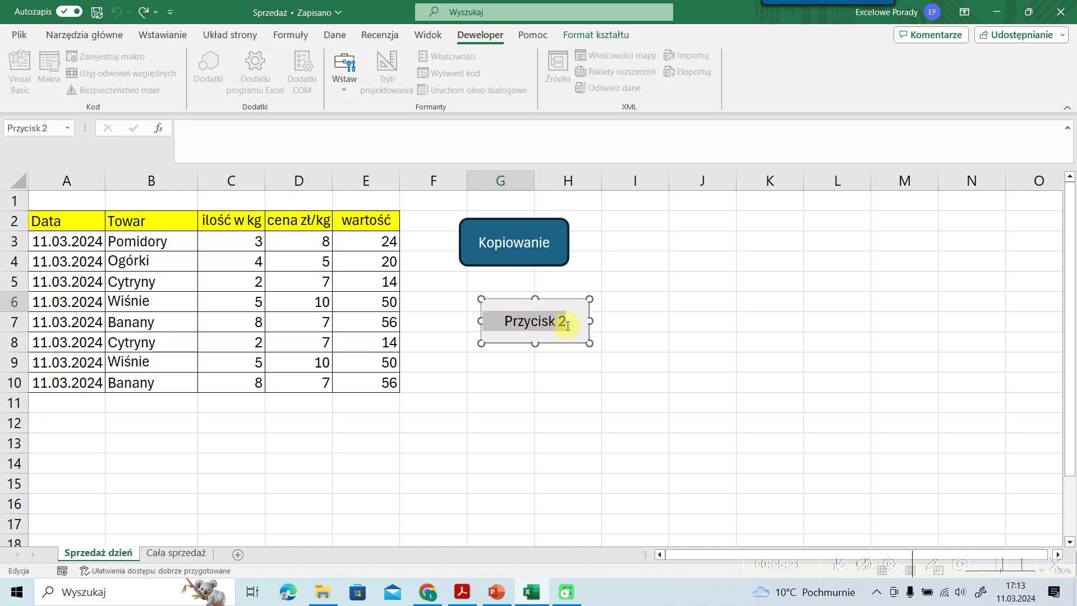
type("Kop")
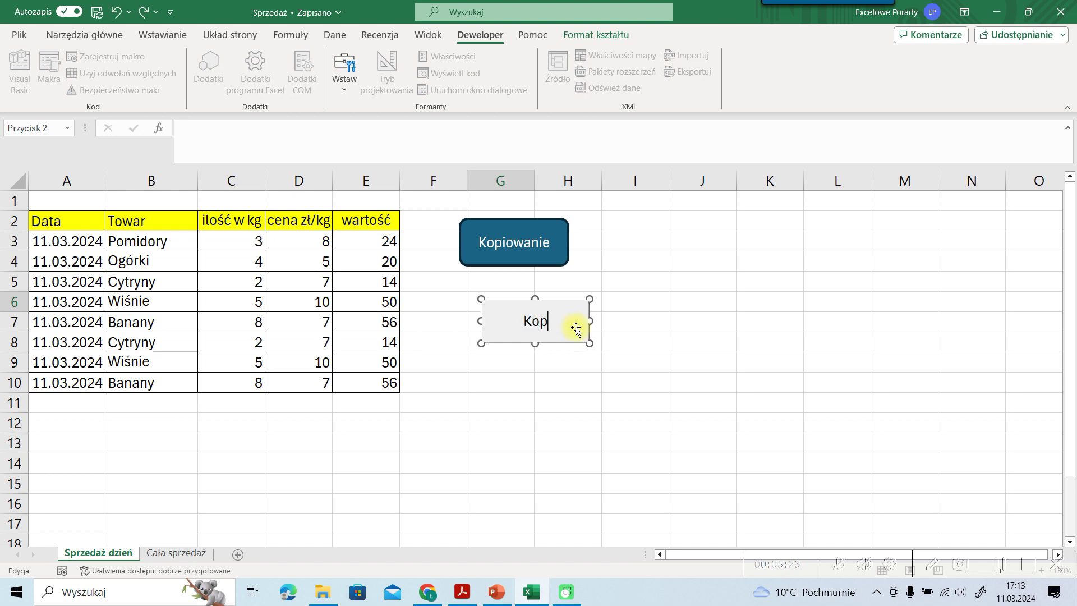
type("iowanie")
left_click(572, 375)
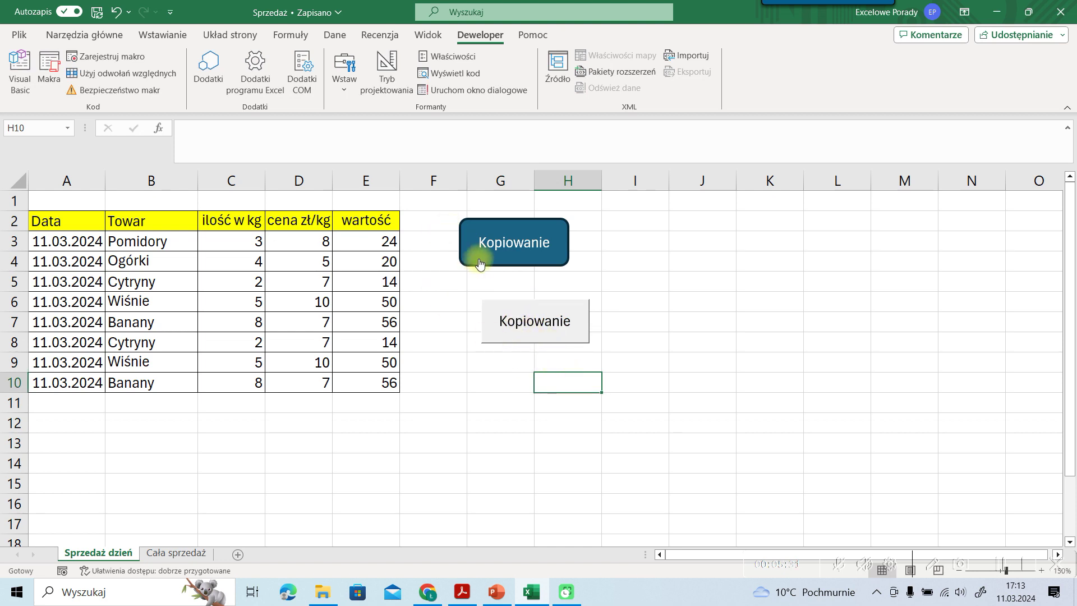
Run the macro from the Kopiowanie form button and check rows 23–30 on Cała sprzedaż
left_click(522, 376)
left_click(535, 321)
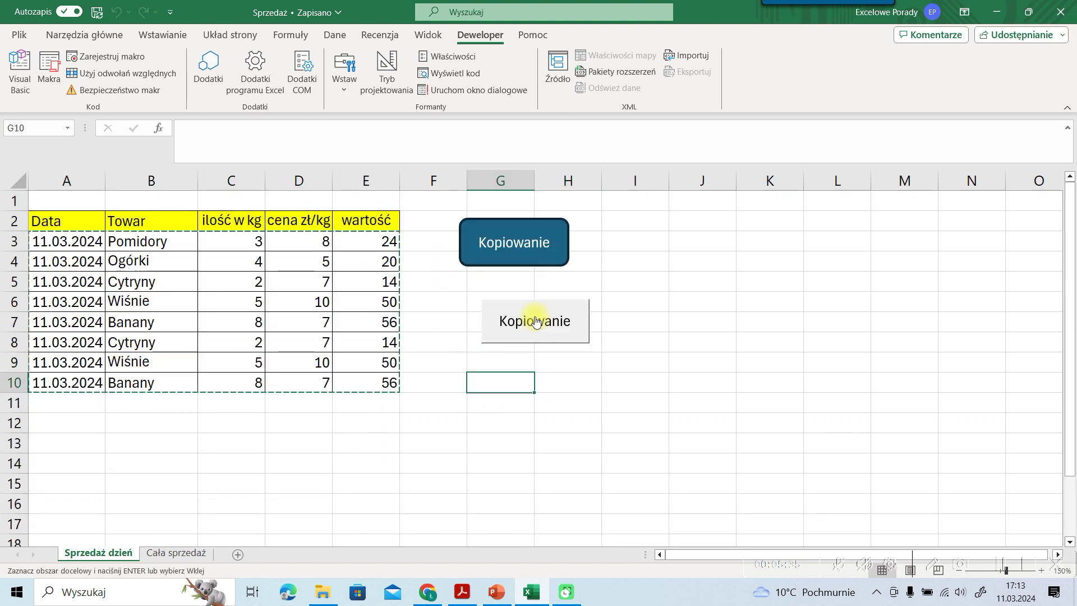
left_click(196, 558)
scroll(169, 437, "down", 1)
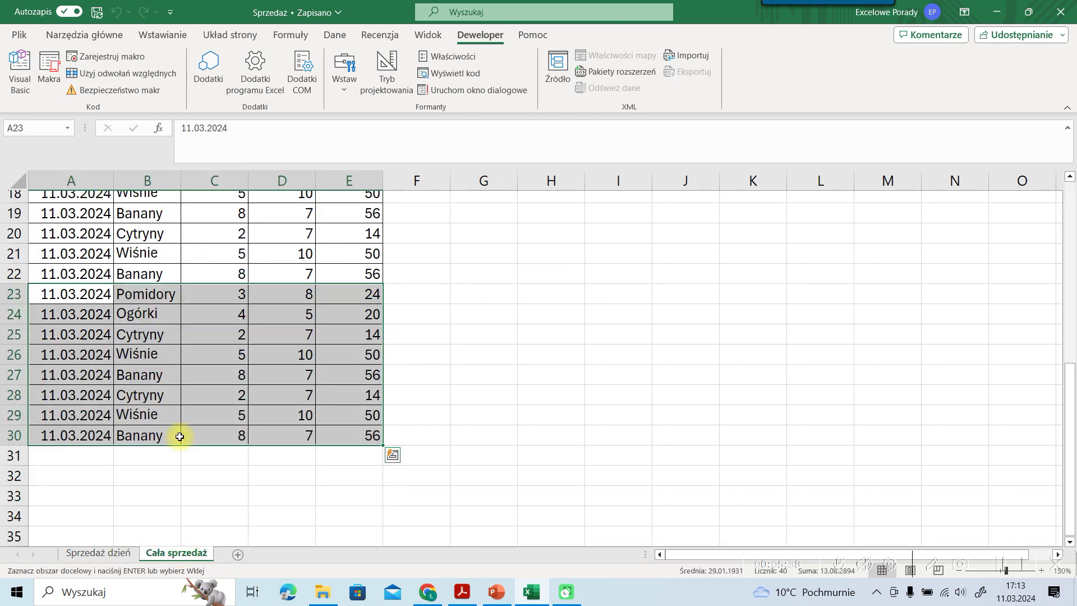
left_click(118, 555)
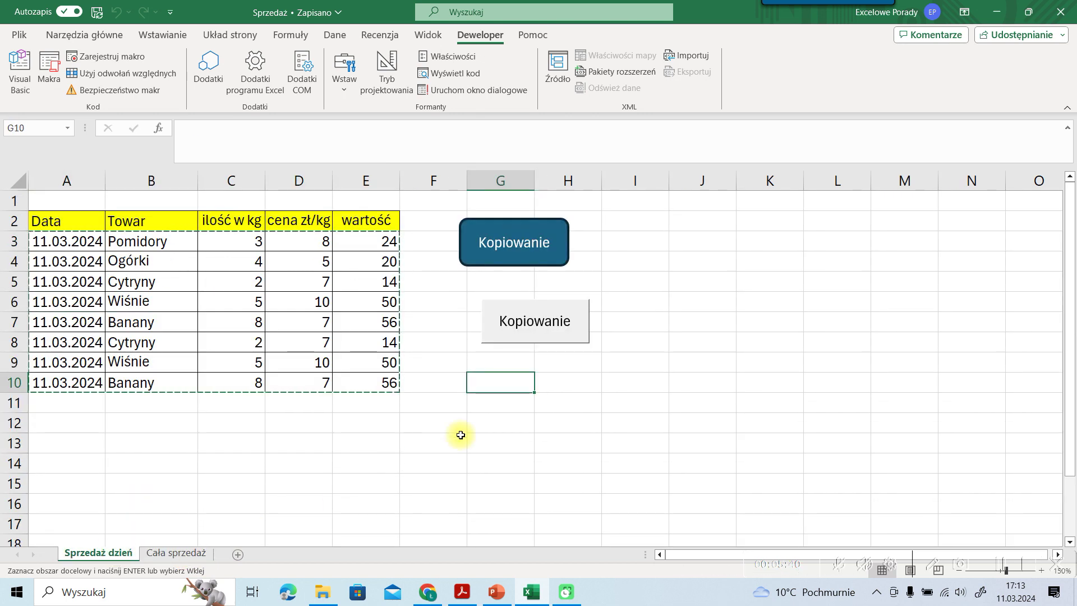
left_click(607, 377)
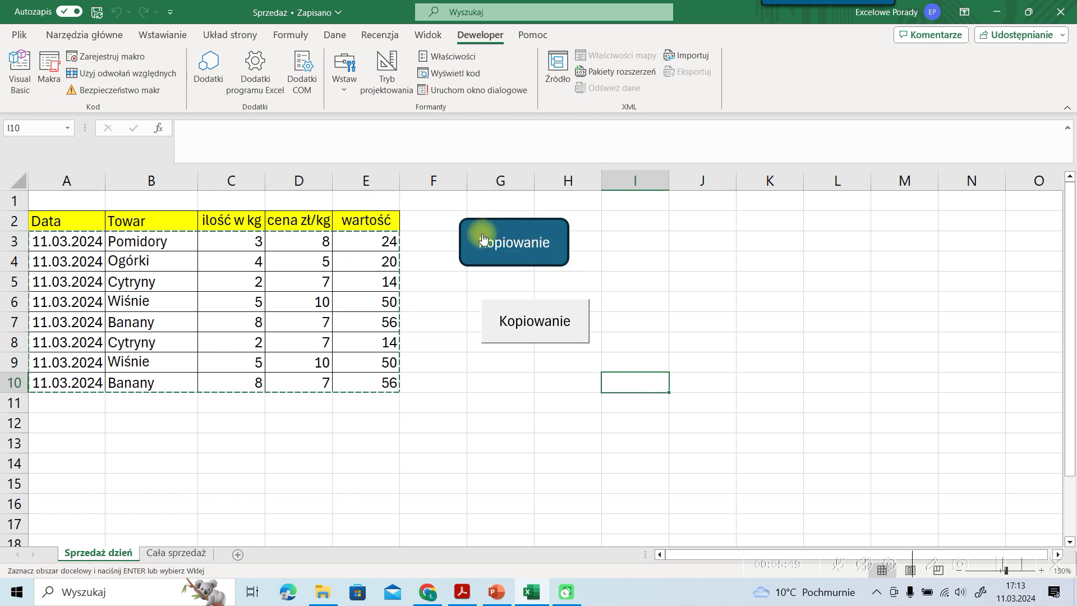
left_click(671, 275)
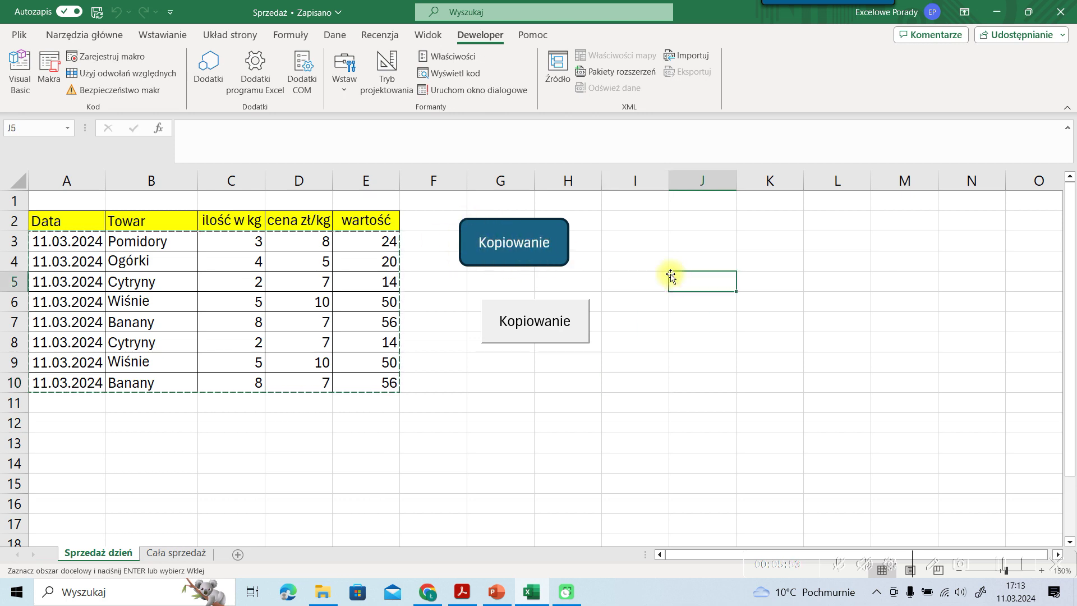